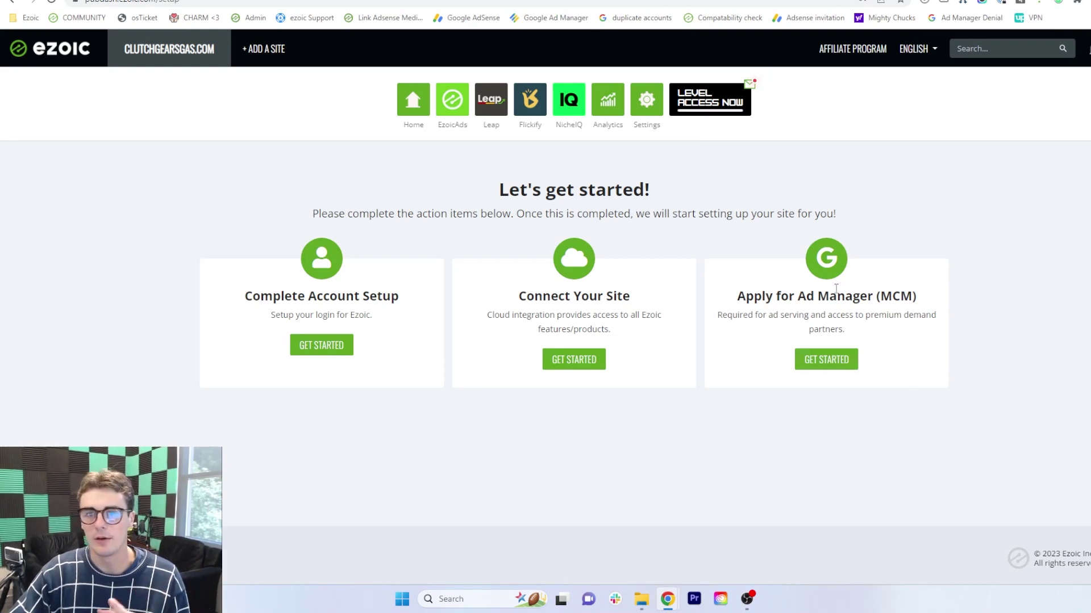
Begin the Apply for Ad Manager (MCM) flow from the Let's get started page.
click(827, 362)
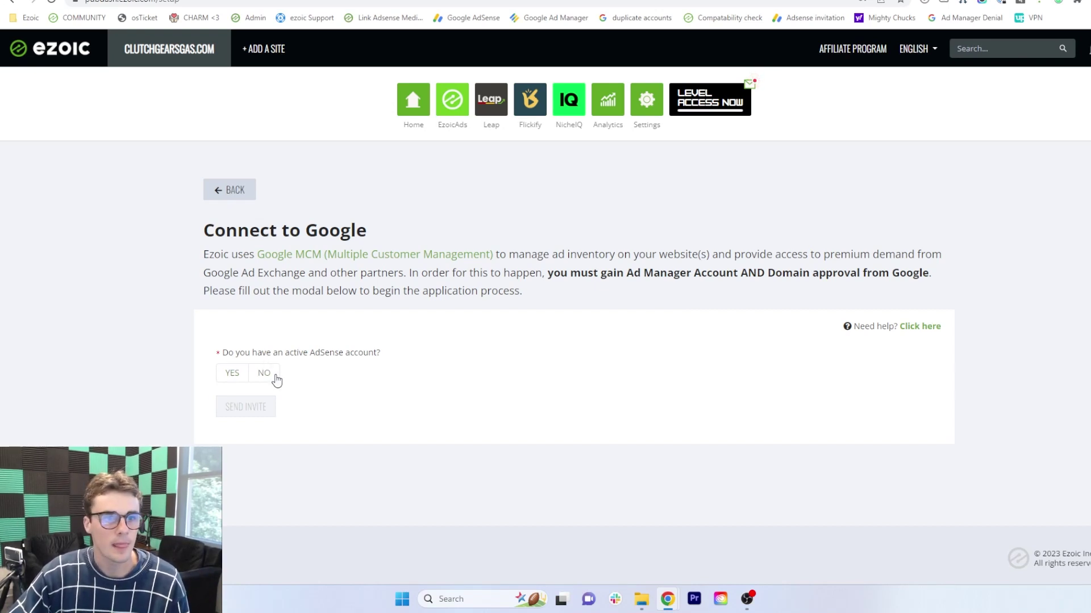
Answer Yes to both the AdSense and Ad Manager questions and focus the Network Code field.
click(238, 376)
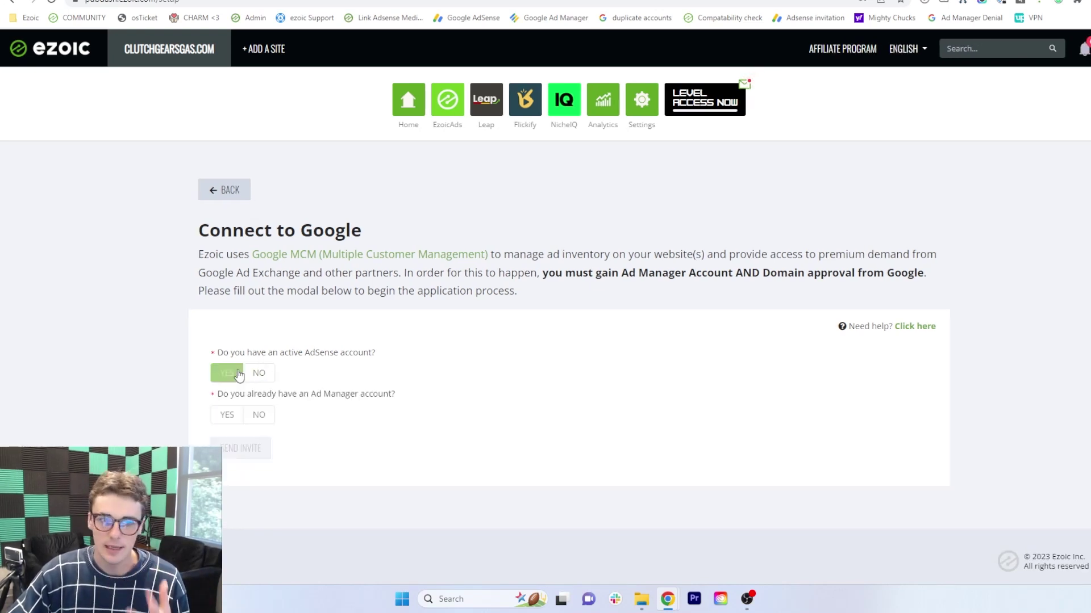
click(228, 416)
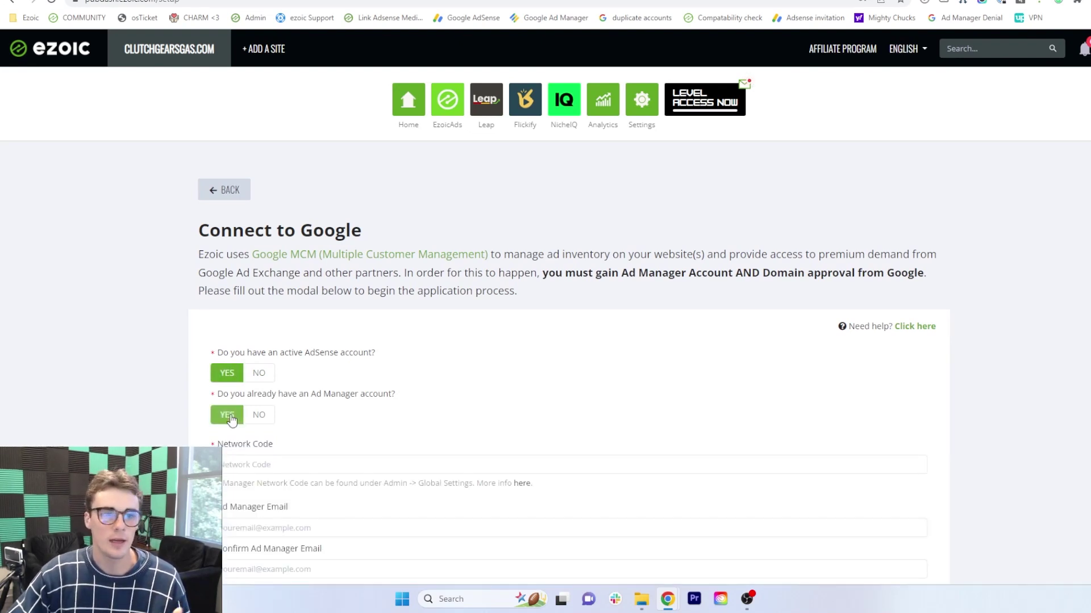
scroll(230, 420, down, 1)
click(245, 386)
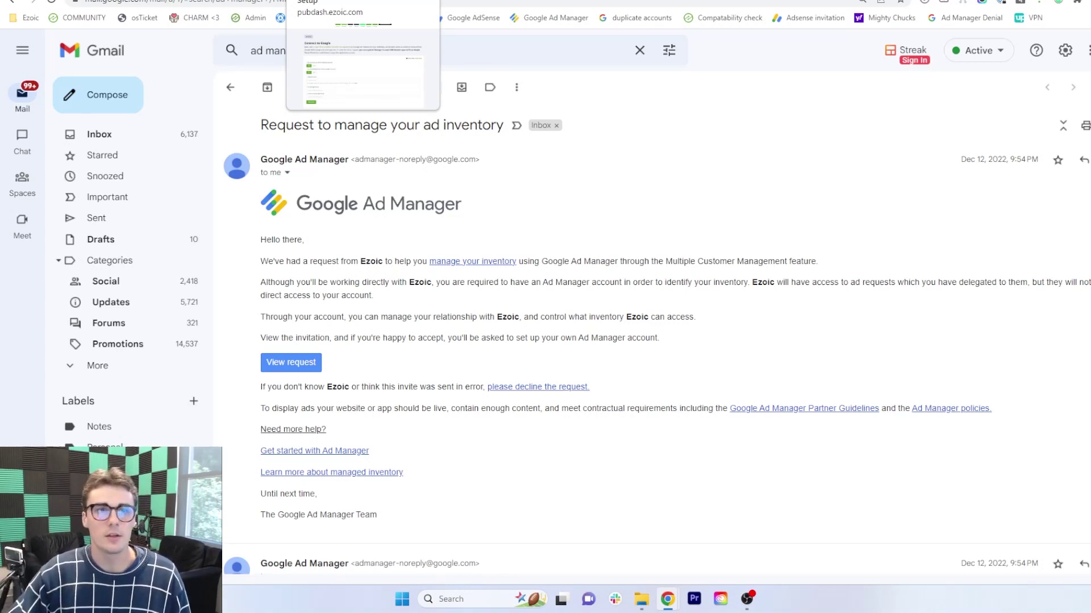
Switch back to the pubdash.ezoic.com tab showing the Yes/Yes Connect to Google form.
click(362, 0)
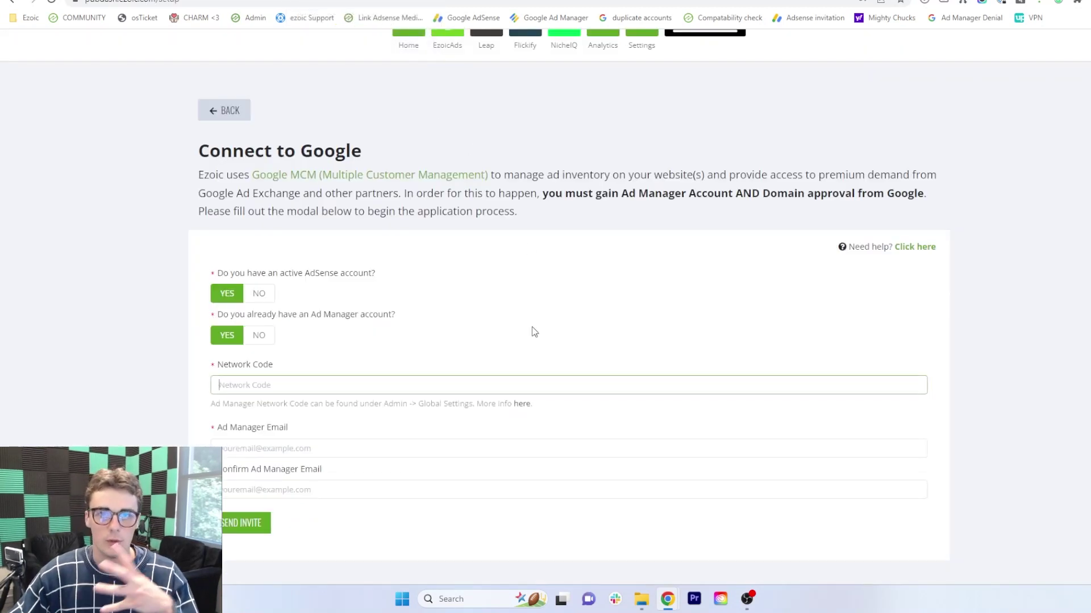